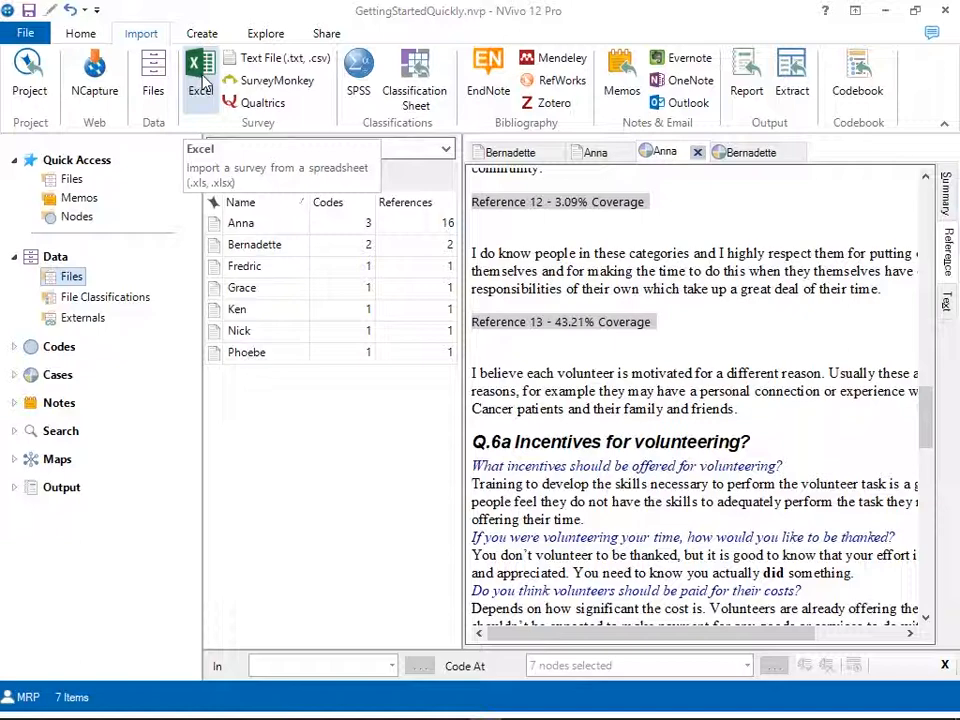
Start a survey import from Excel and open Survey Responses.xls from the Nvivo9-data > Internals > Survey folder in Documents
left_click(203, 82)
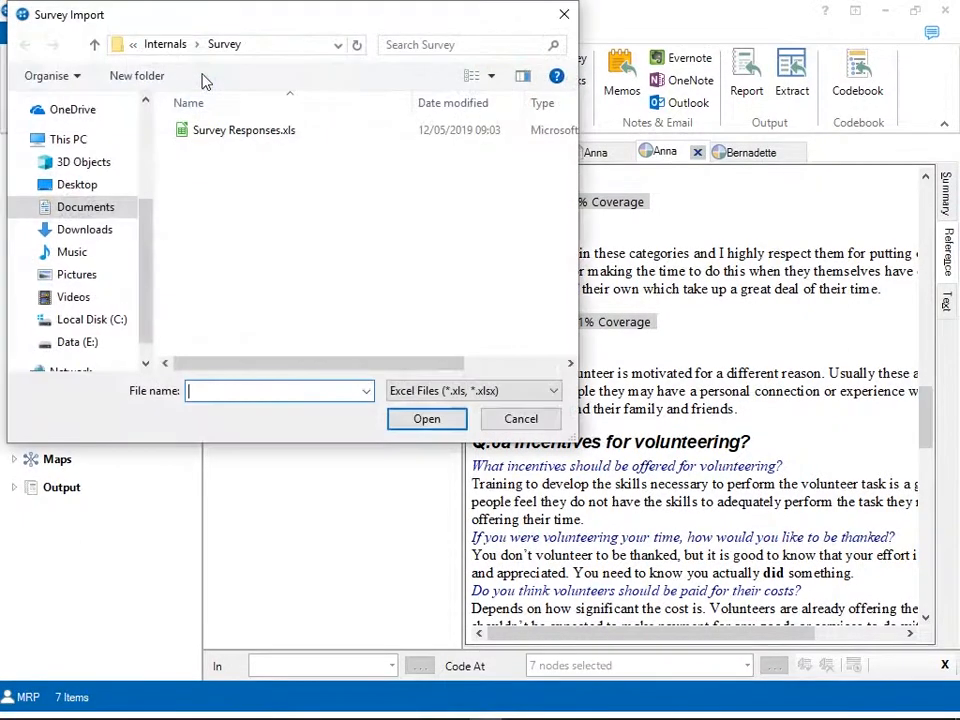
left_click(155, 47)
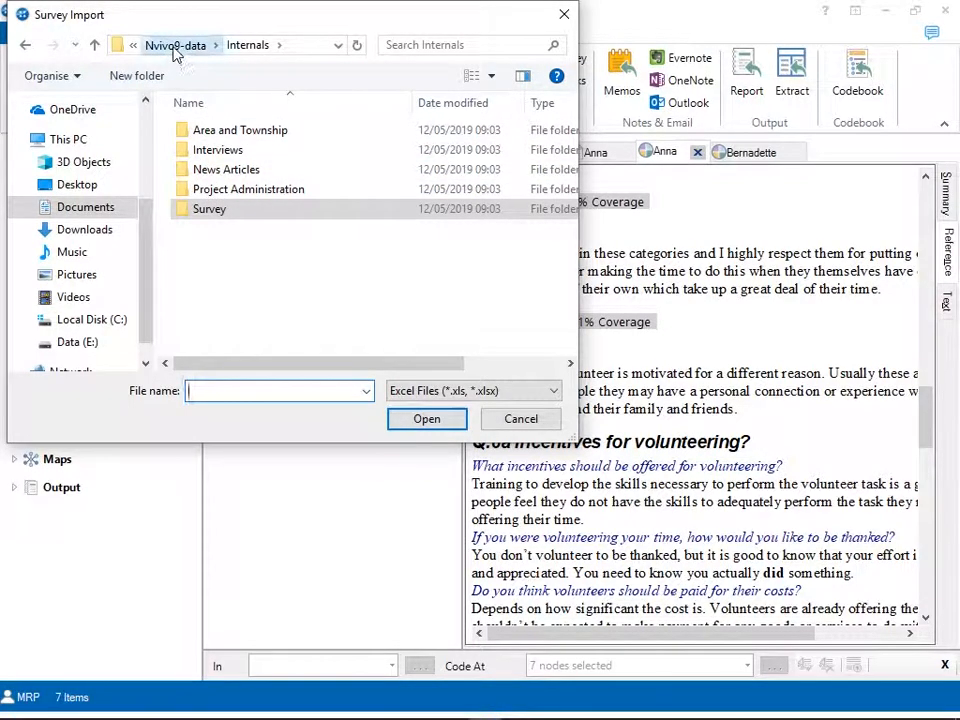
left_click(176, 48)
left_click(170, 45)
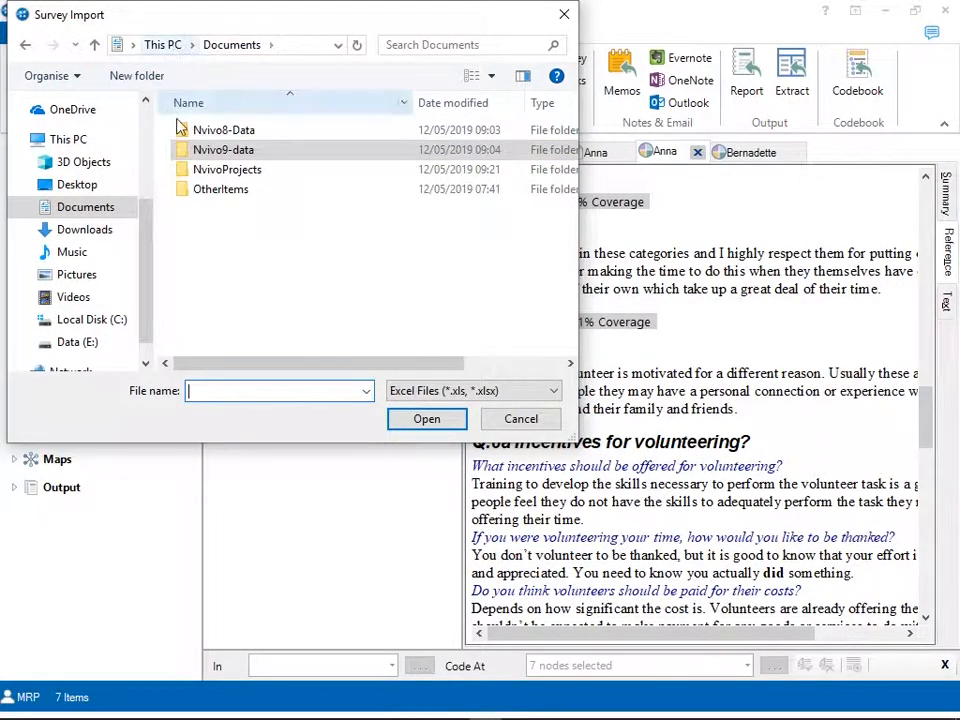
double_click(222, 155)
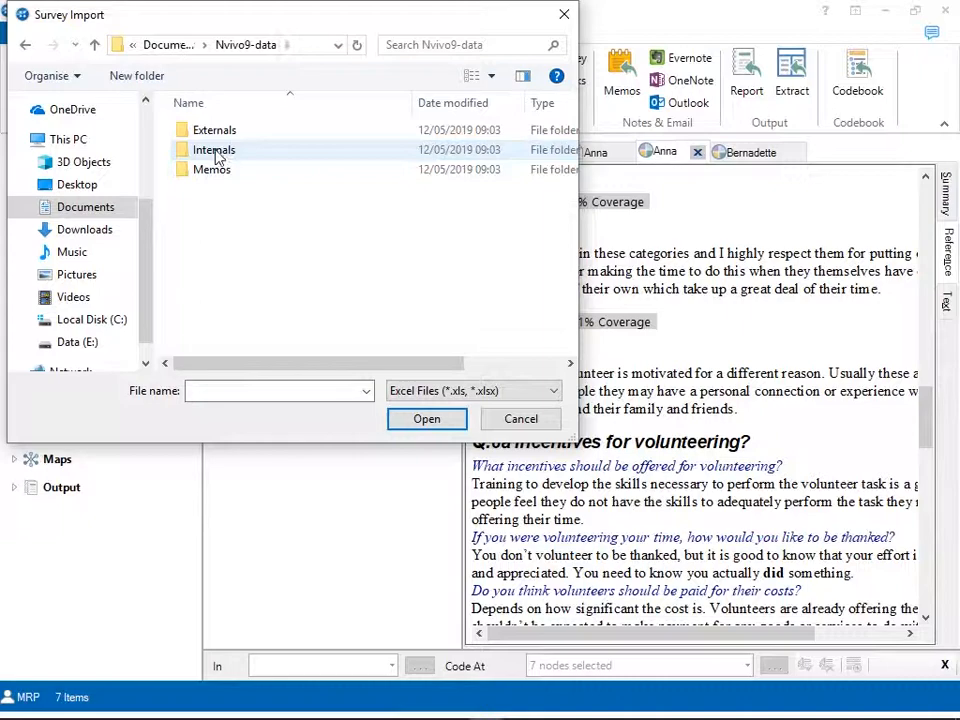
double_click(215, 155)
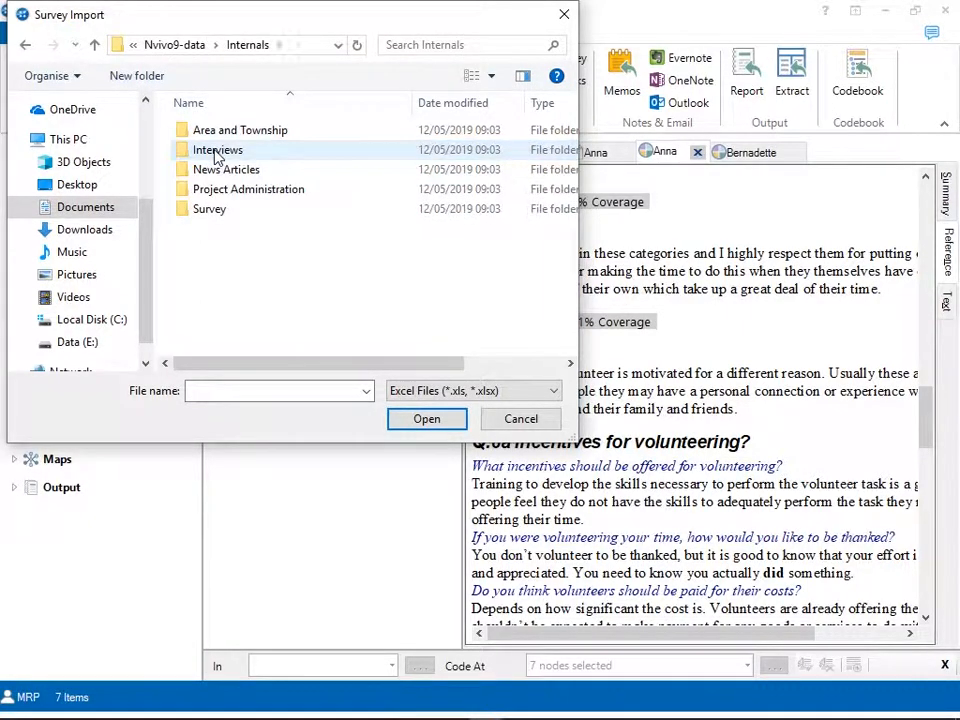
double_click(209, 212)
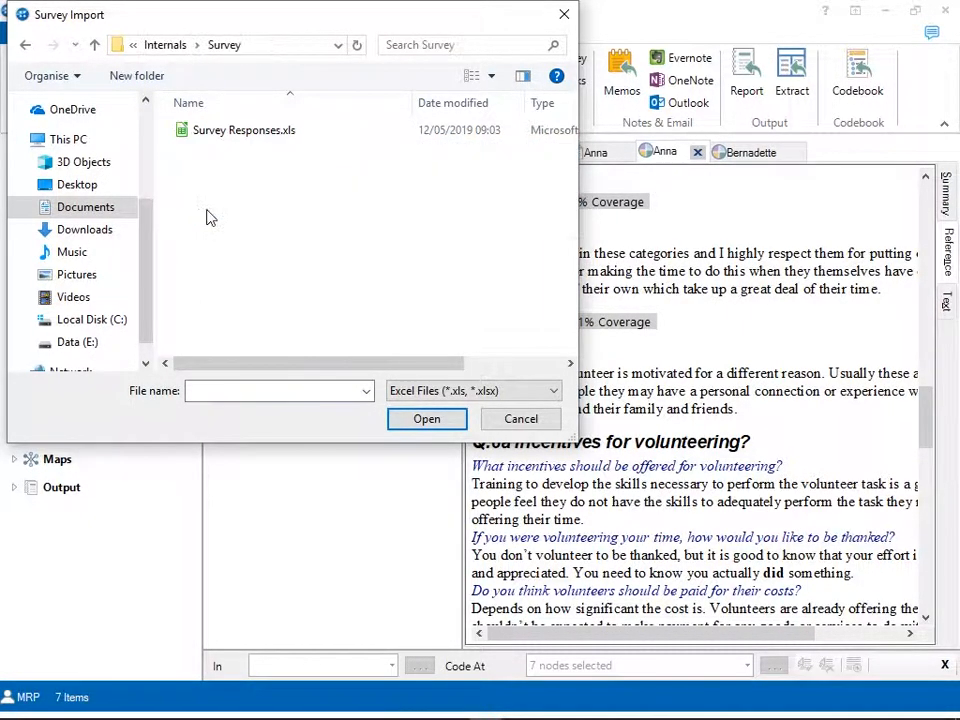
left_click(203, 135)
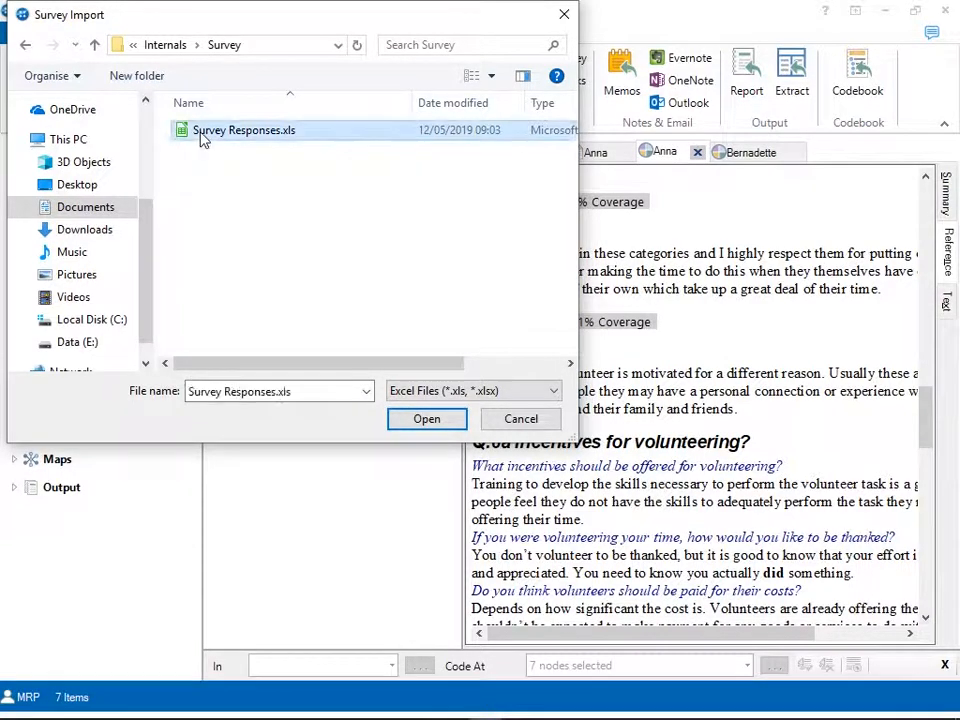
left_click(428, 420)
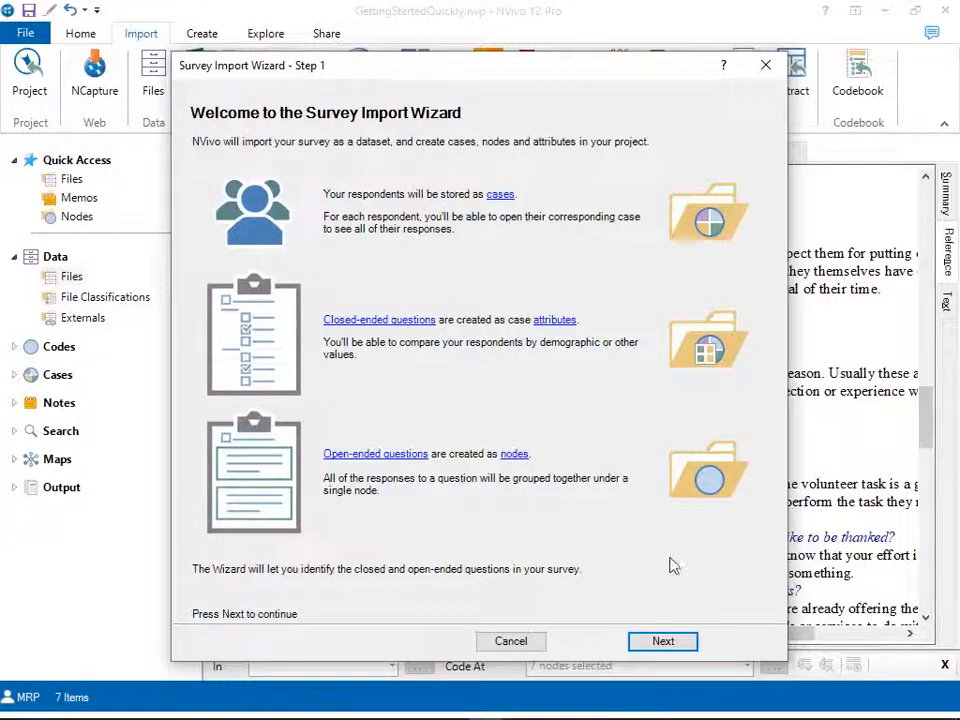
Accept one header row, Day Month Year dates, case location Cases\\Survey Responses, Row ID as unique ID and the Survey Respondent classification
left_click(673, 646)
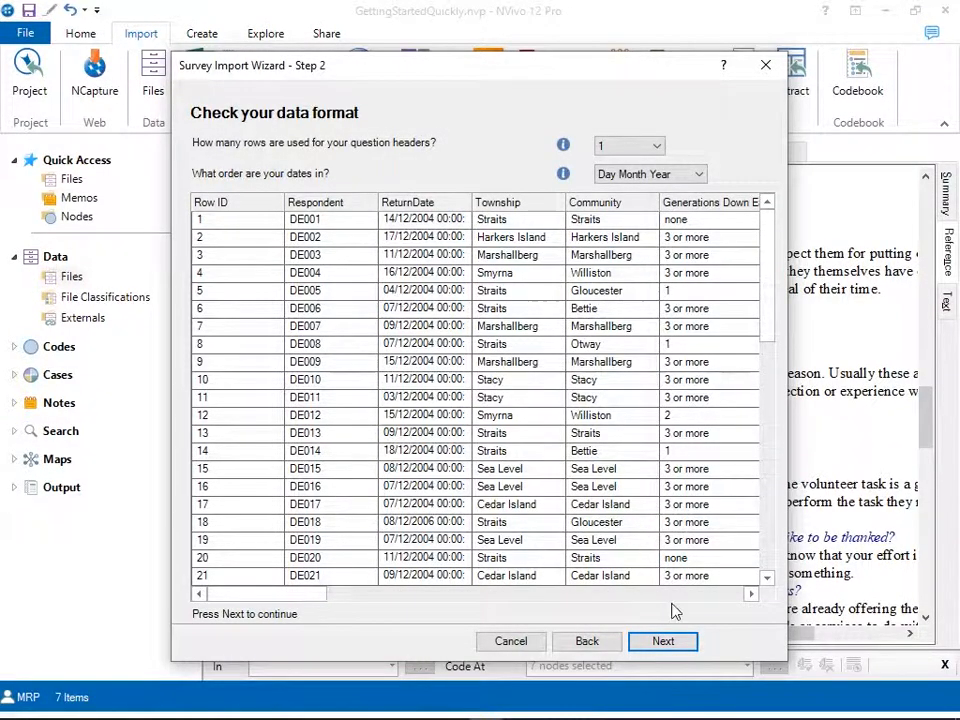
left_click(665, 641)
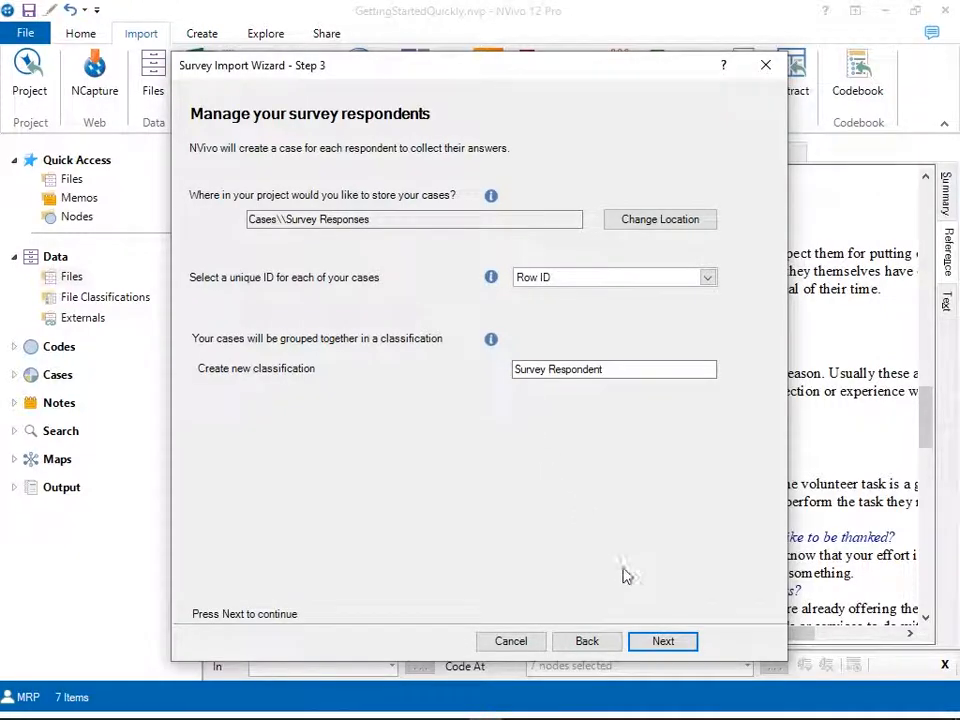
left_click(664, 642)
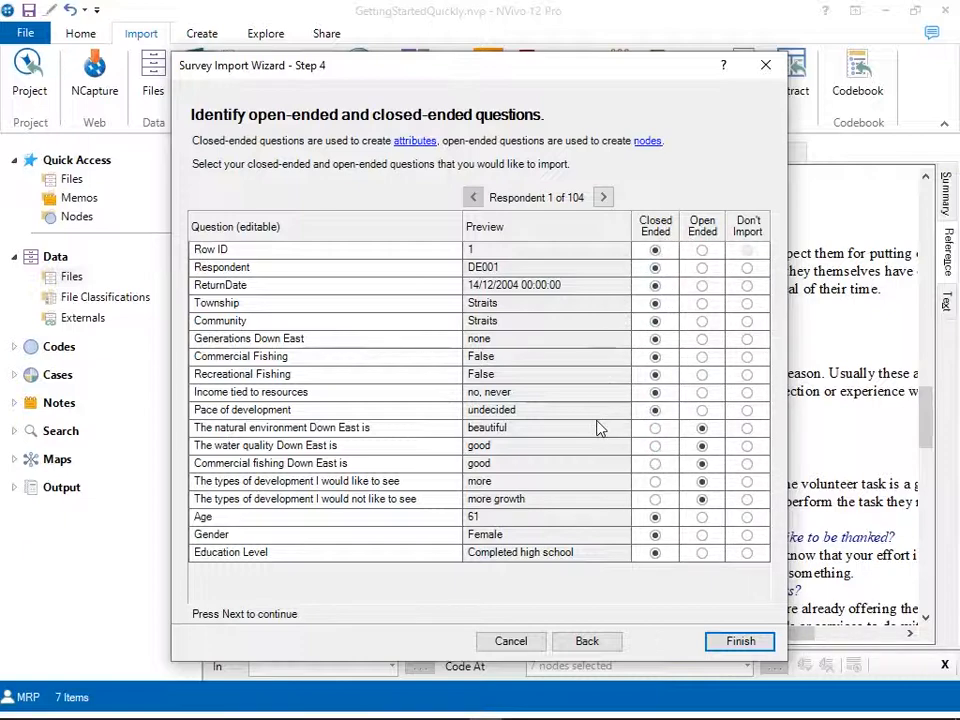
Preview the first four respondents' answers and finish the import with the suggested open-ended and closed-ended question assignments
left_click(605, 198)
left_click(605, 198)
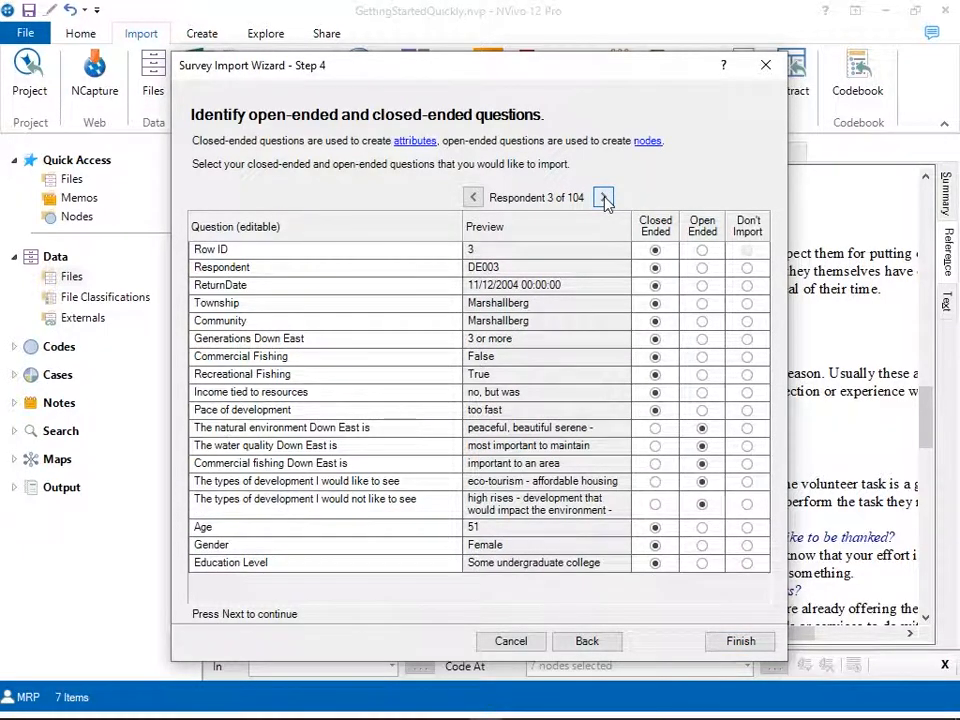
left_click(605, 198)
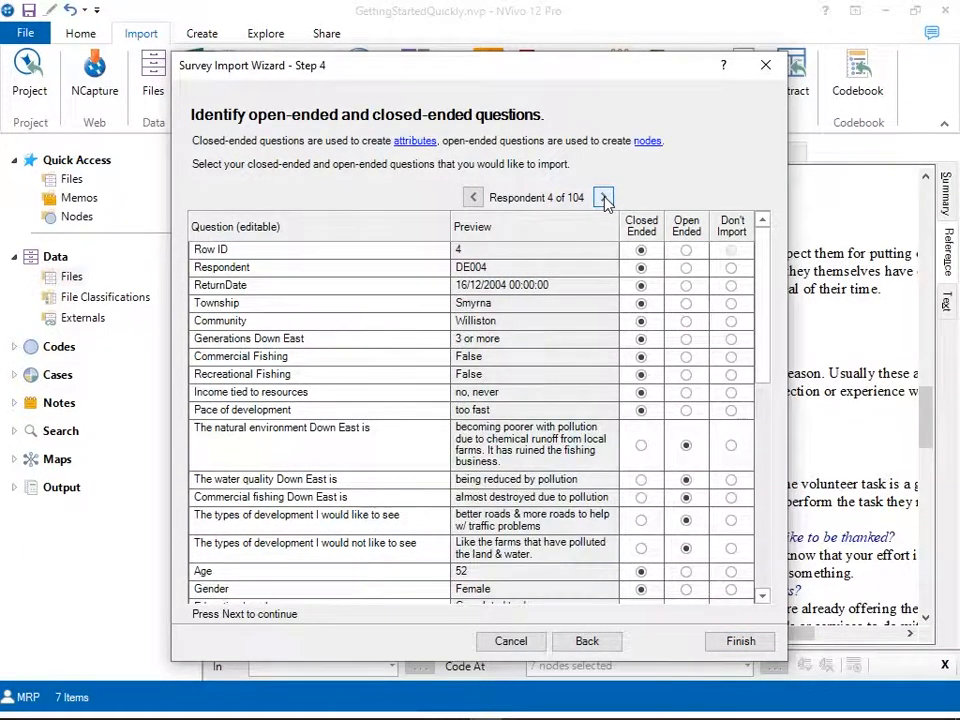
left_click(471, 198)
left_click(471, 198)
left_click(472, 199)
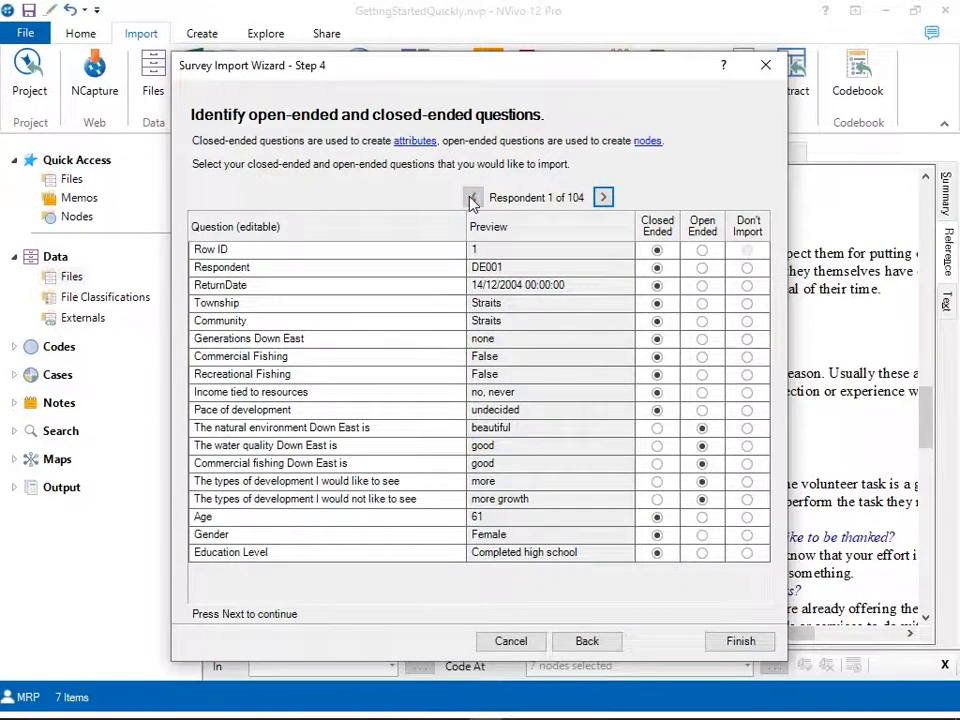
left_click(741, 642)
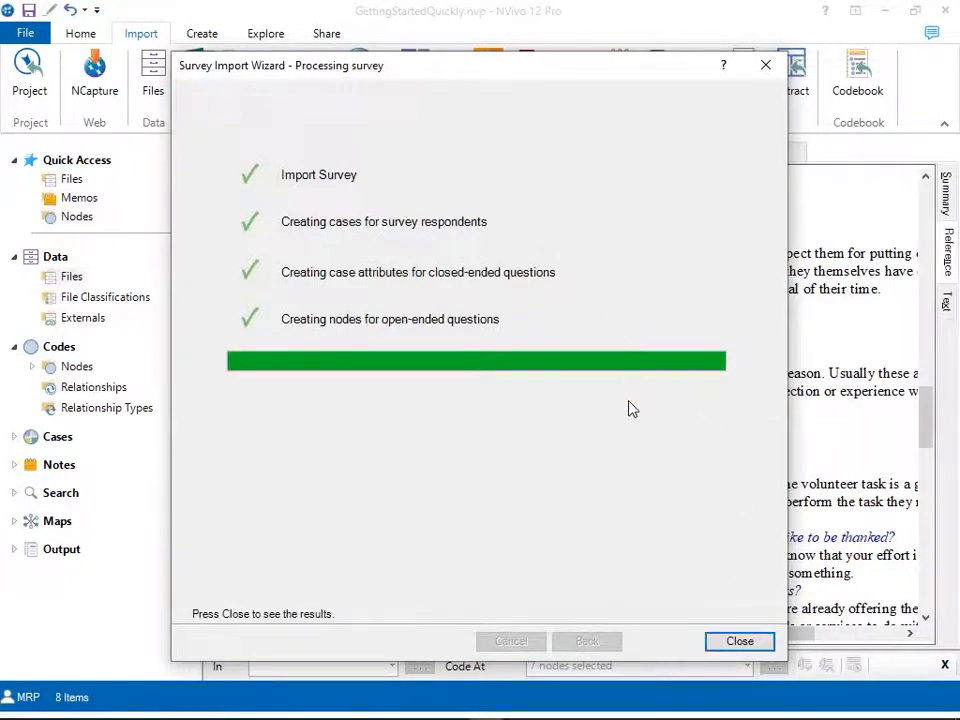
left_click(740, 641)
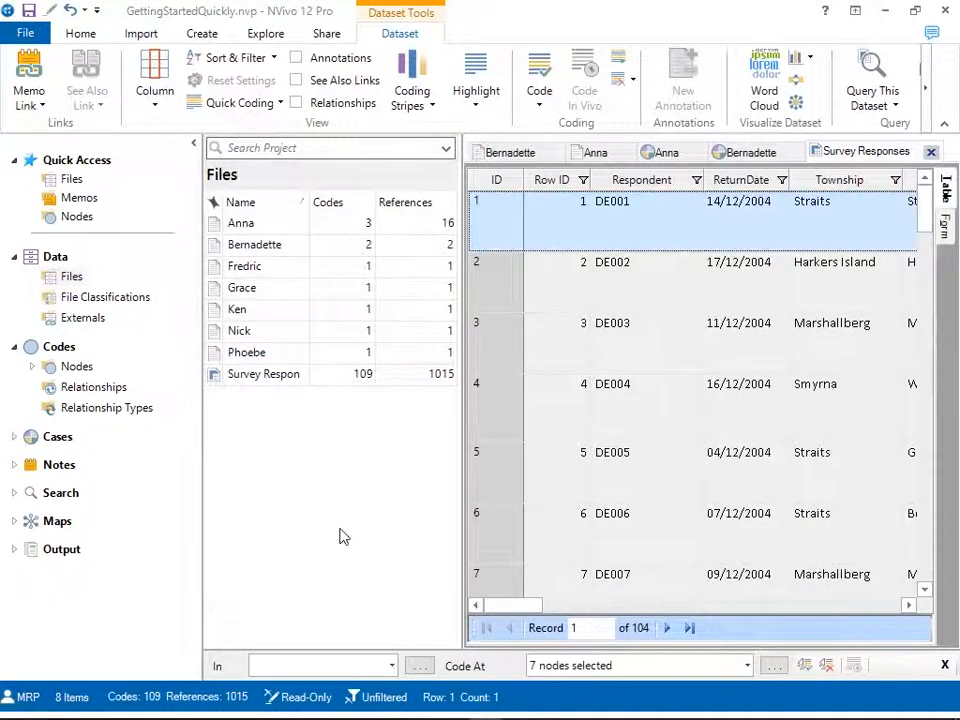
Open the Survey Responses dataset and view the filter options for its Pace of development column
left_click(214, 385)
double_click(215, 382)
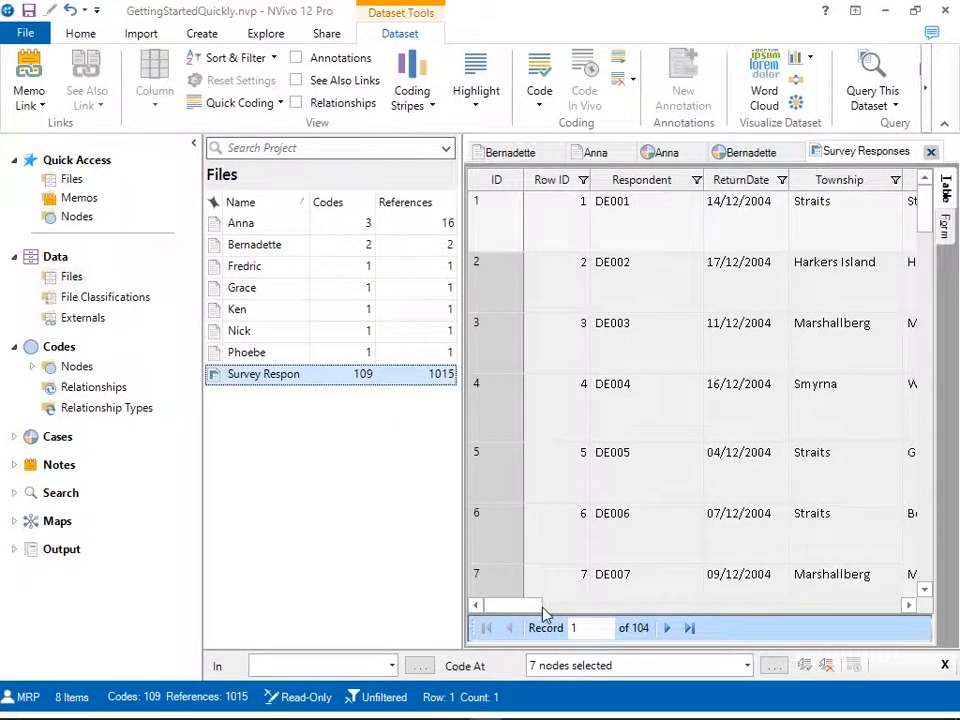
left_click_drag(536, 607, 660, 606)
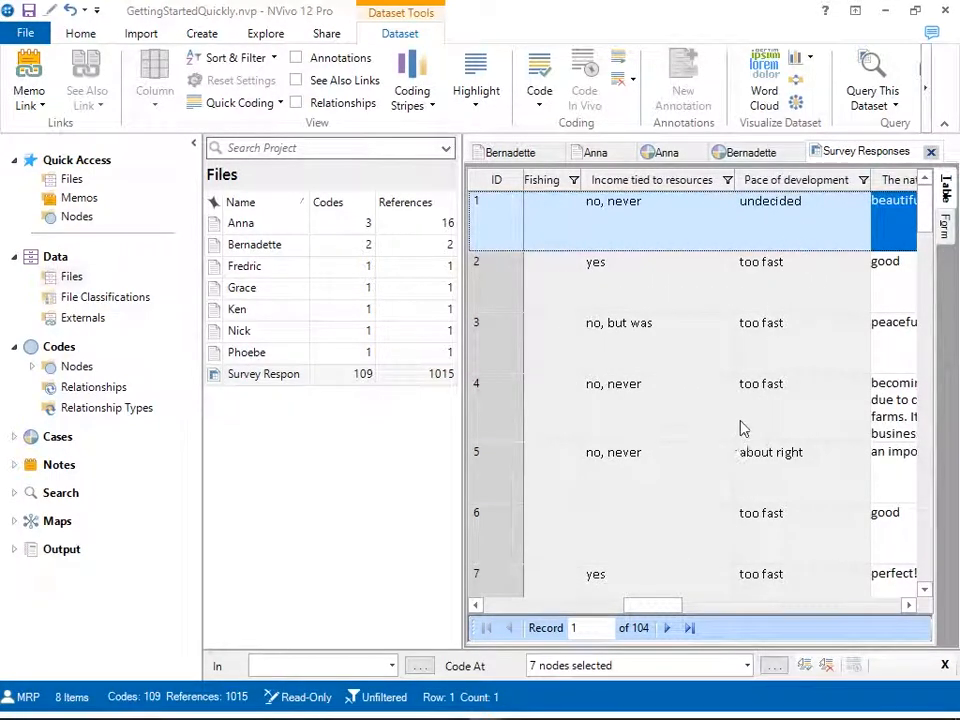
left_click(863, 181)
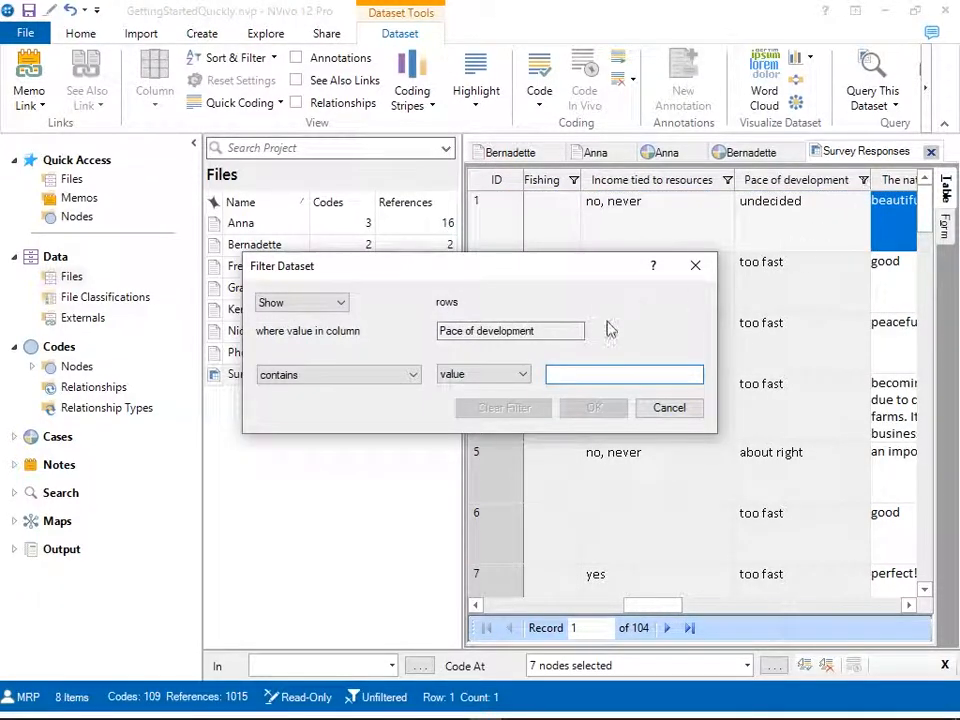
left_click(667, 407)
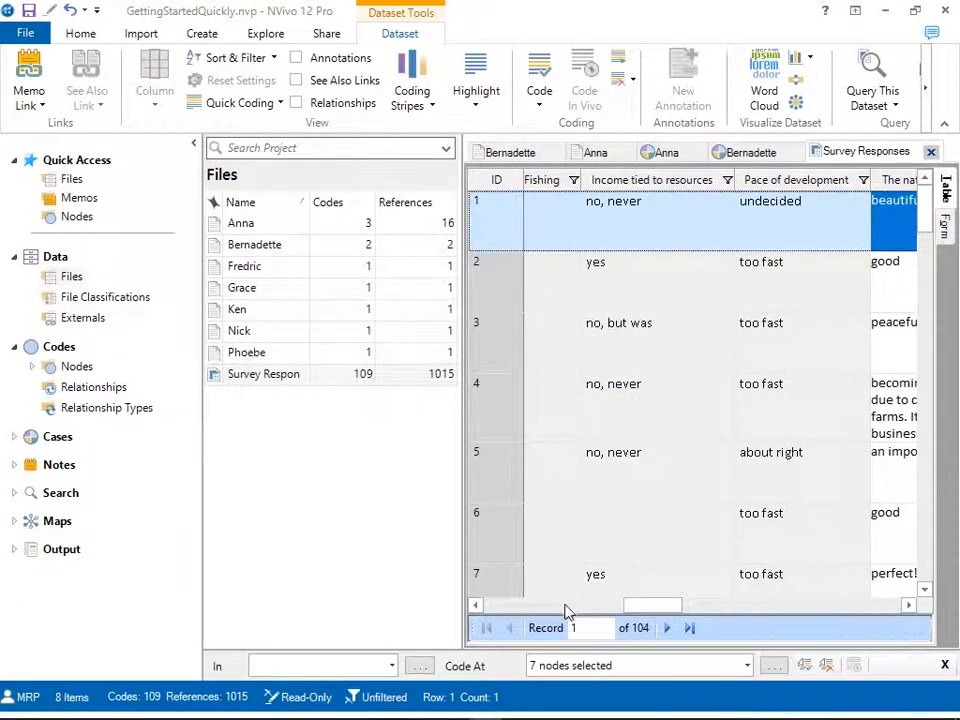
Select "chemical runoff from local farms. It has ruined" in record 4's answer about the natural environment Down East
left_click_drag(636, 607, 692, 619)
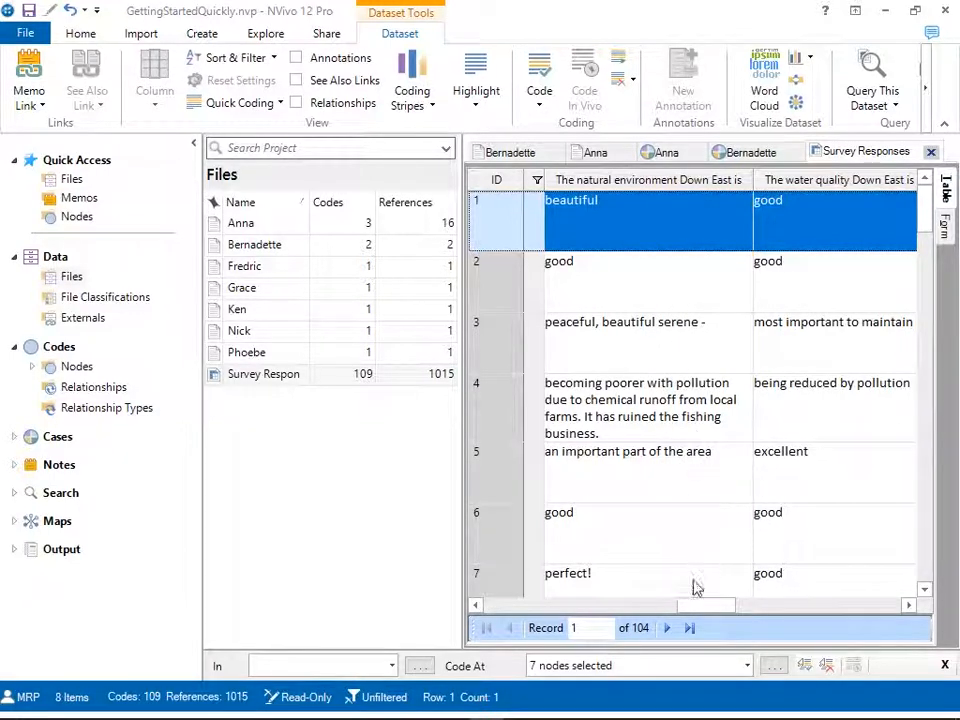
left_click(632, 424)
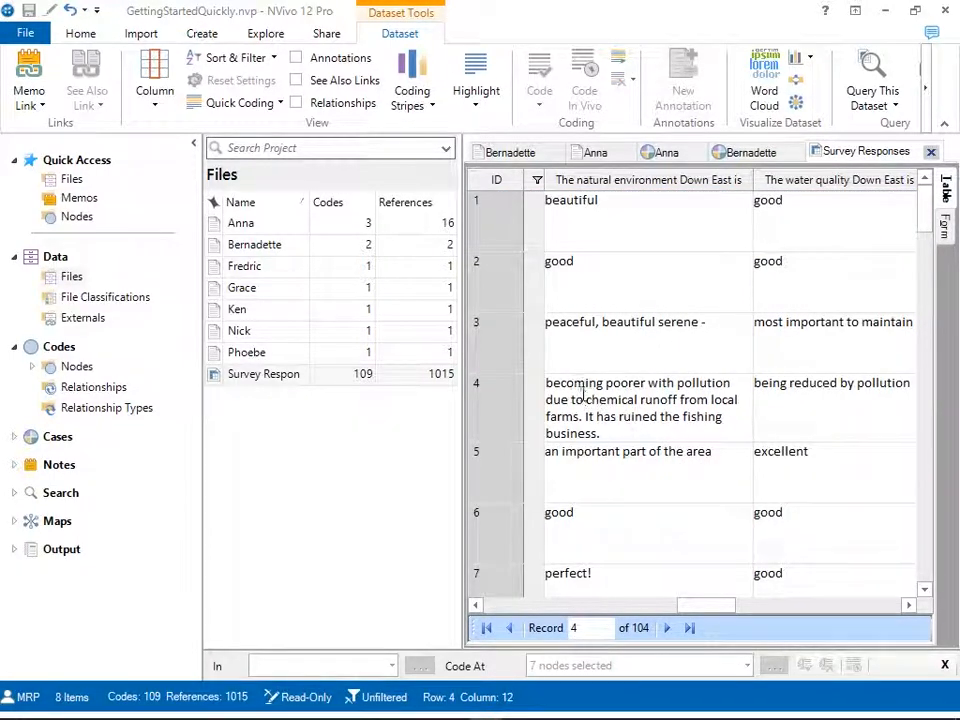
left_click_drag(585, 400, 633, 425)
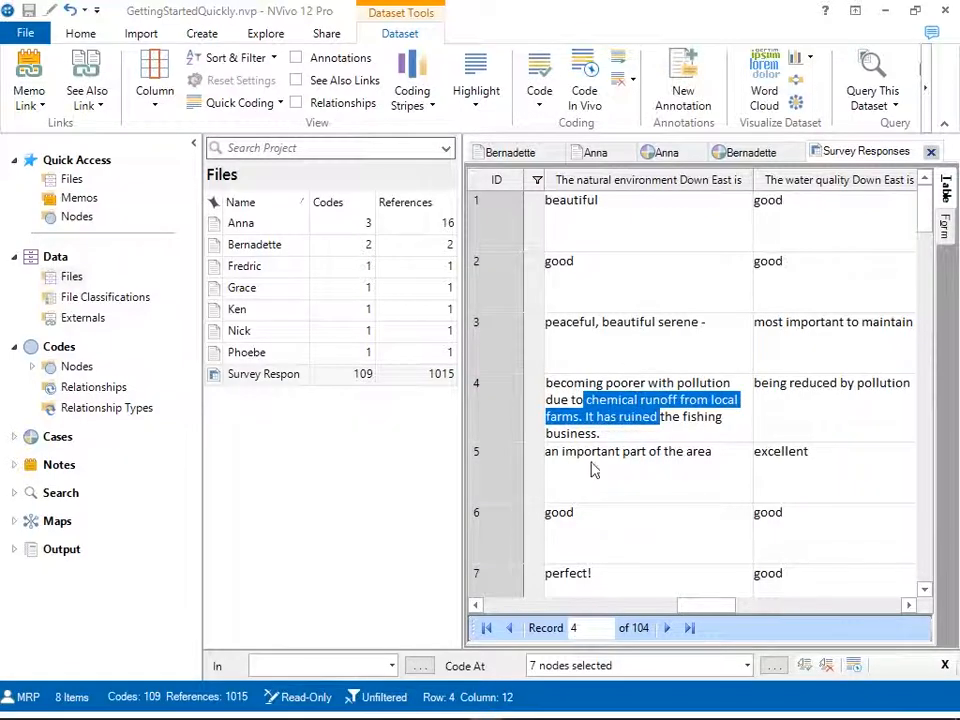
View the project's cases and expand the Survey Respondent case classification to list its attributes
left_click(29, 441)
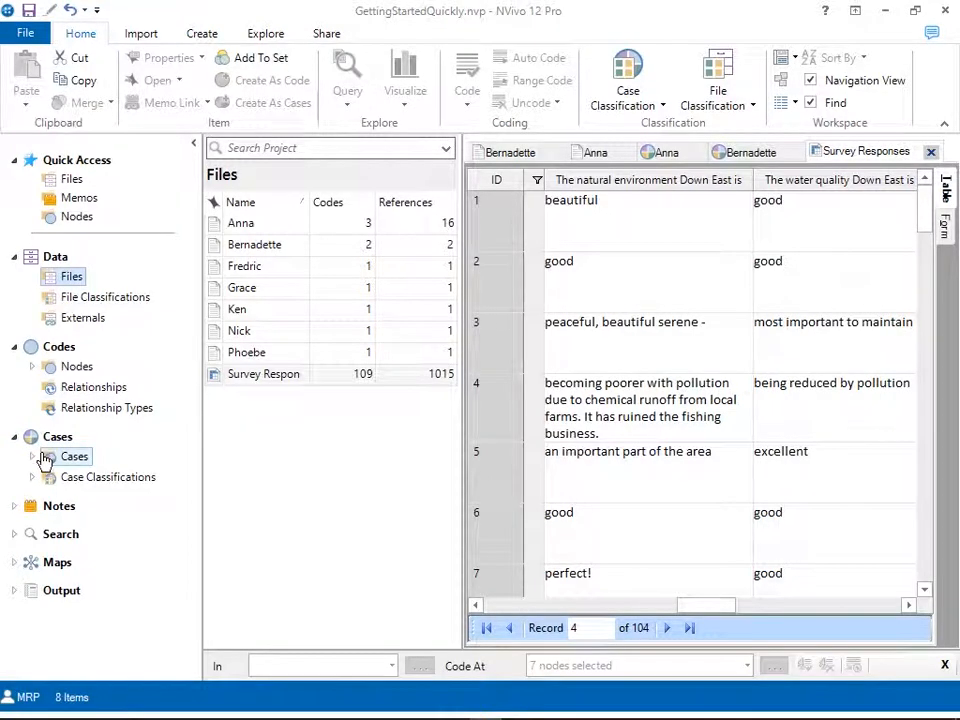
left_click(45, 463)
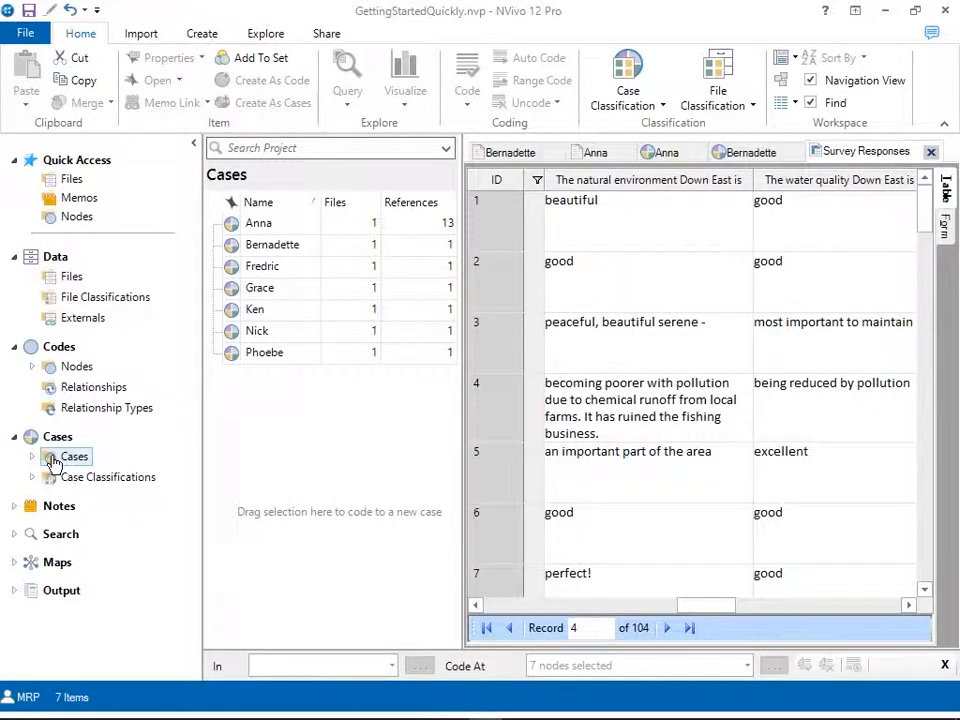
left_click(55, 477)
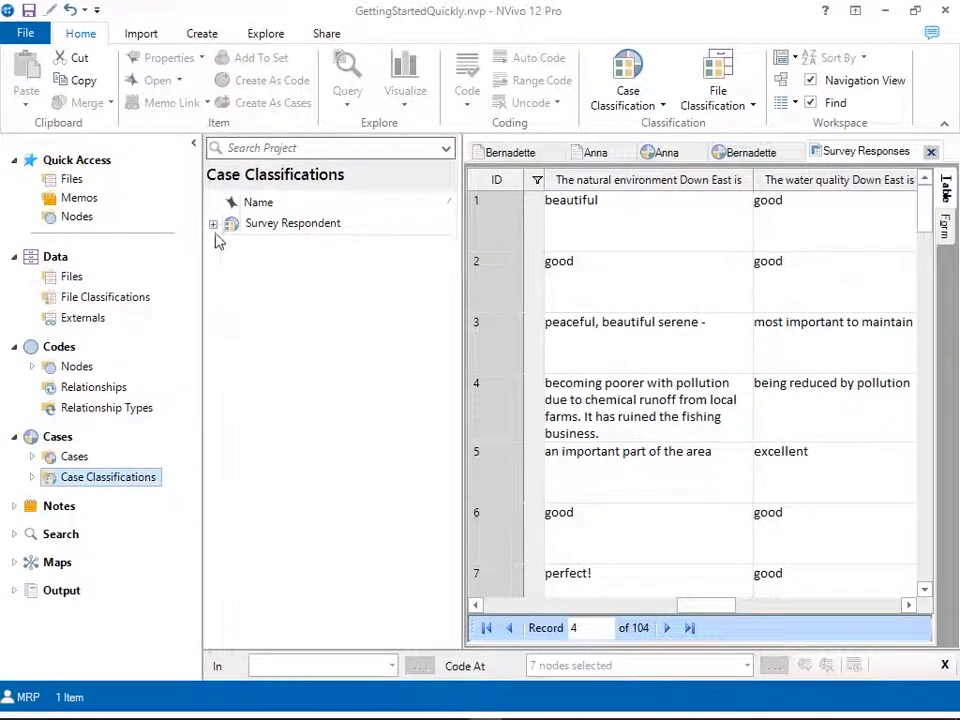
left_click(213, 224)
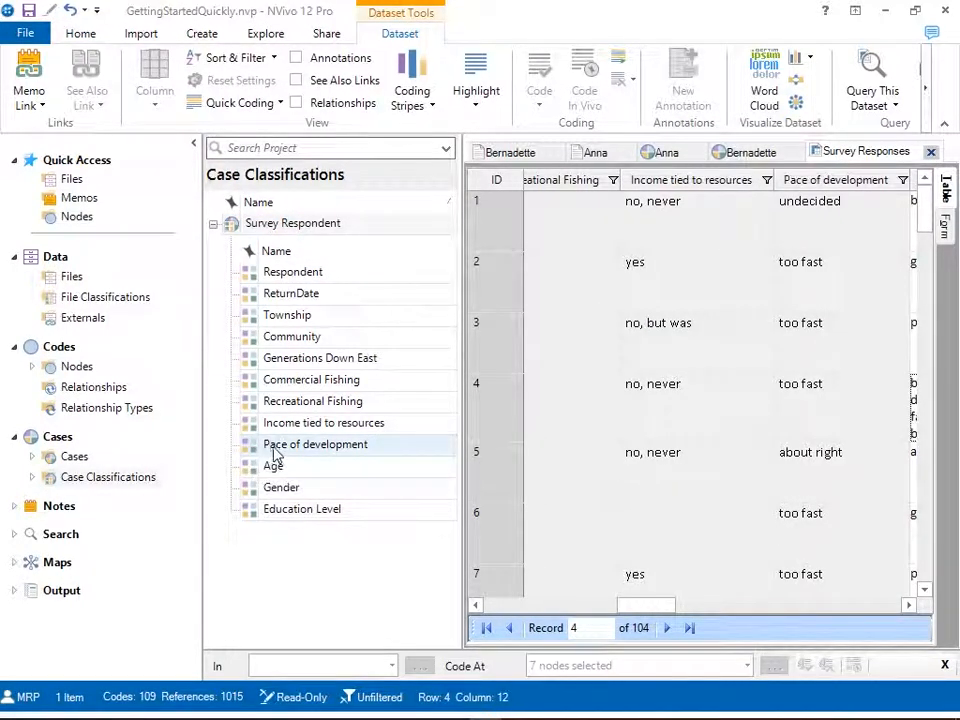
Review the possible values of the Pace of development attribute in its properties and close them
left_click(254, 450)
double_click(254, 450)
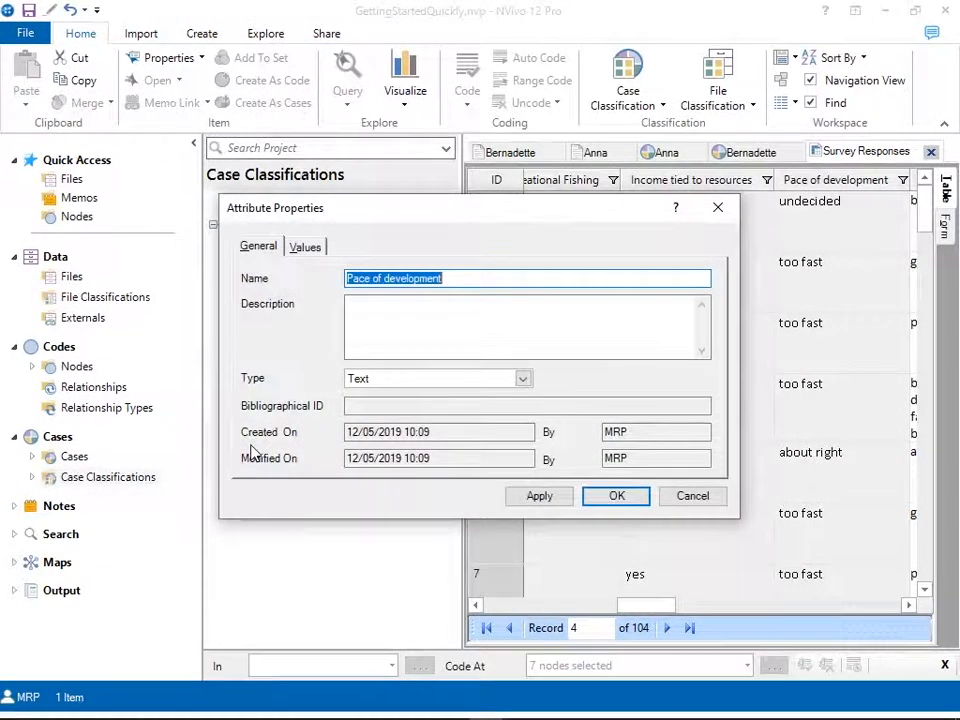
left_click(306, 248)
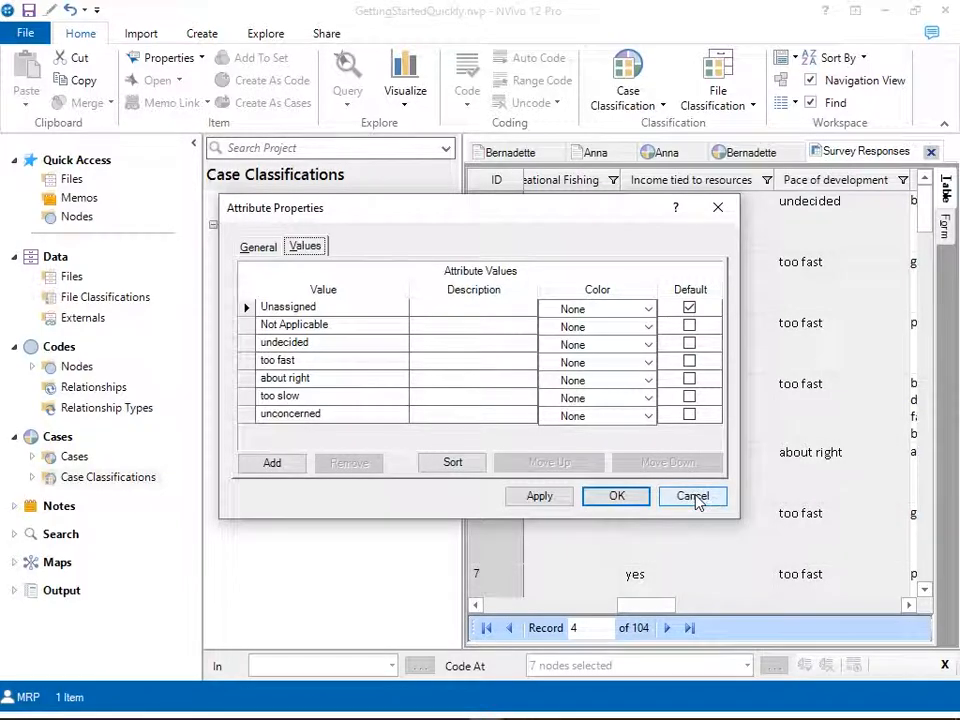
left_click(615, 497)
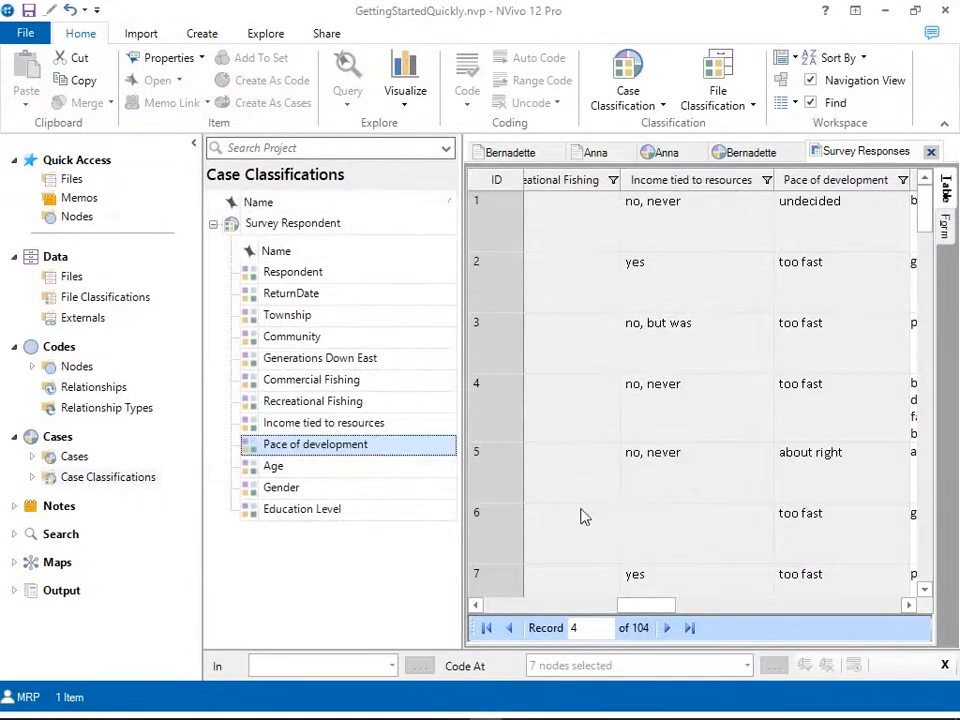
List the respondent cases in the Survey Responses case folder and open case 1
left_click(32, 457)
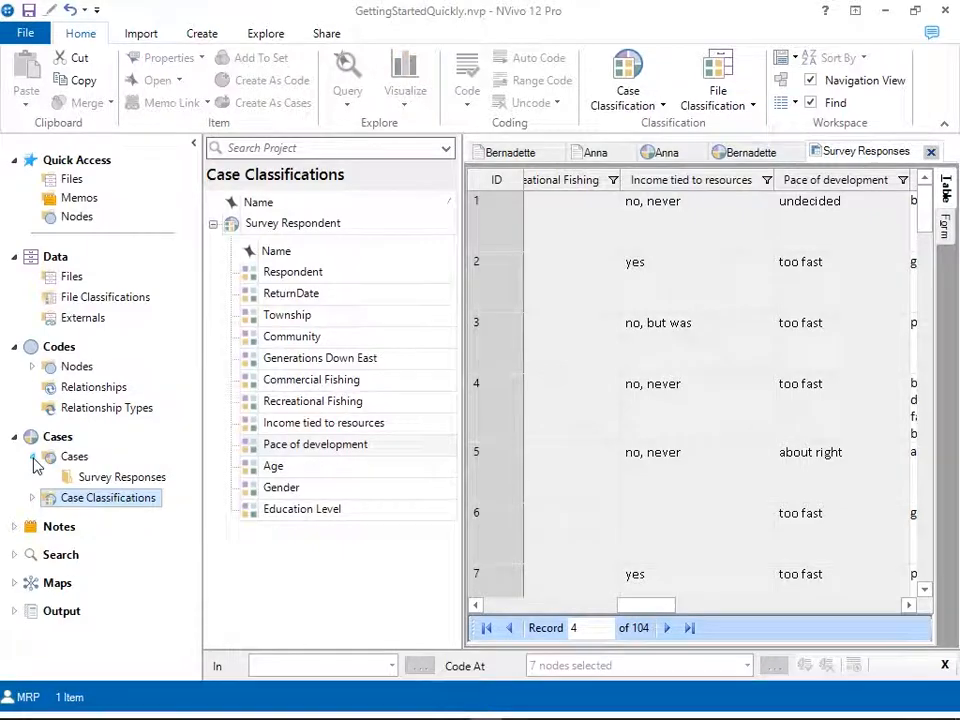
left_click(72, 480)
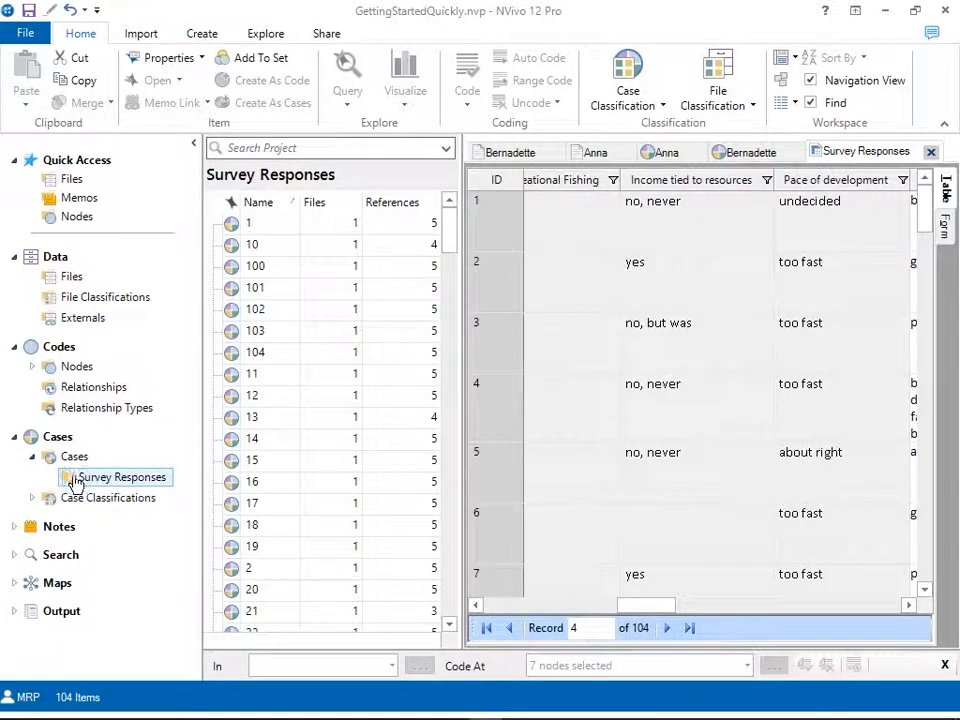
left_click(231, 225)
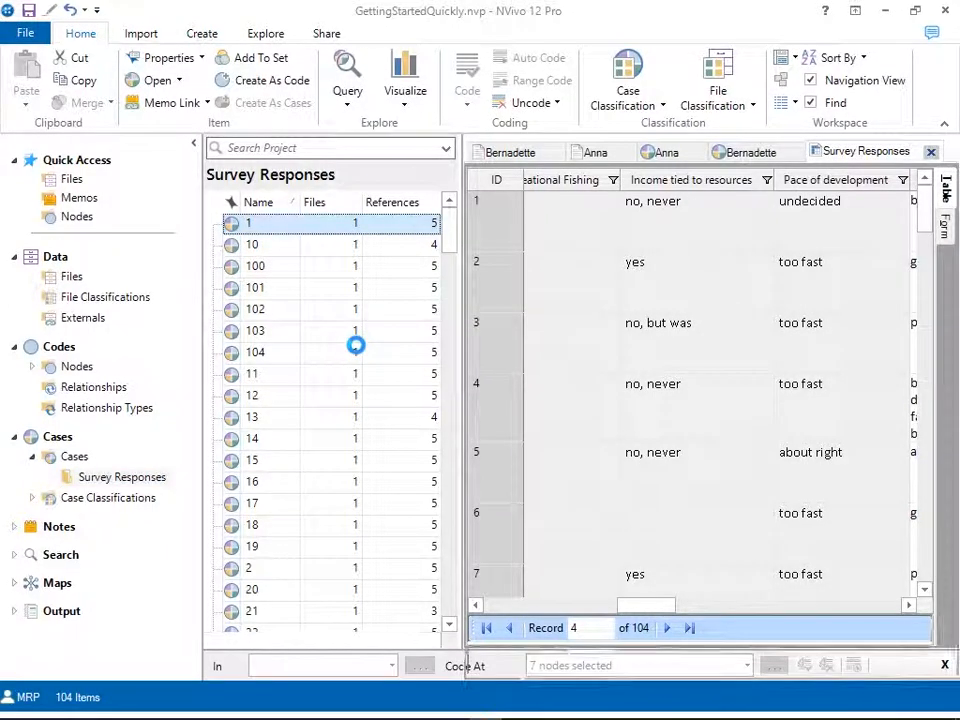